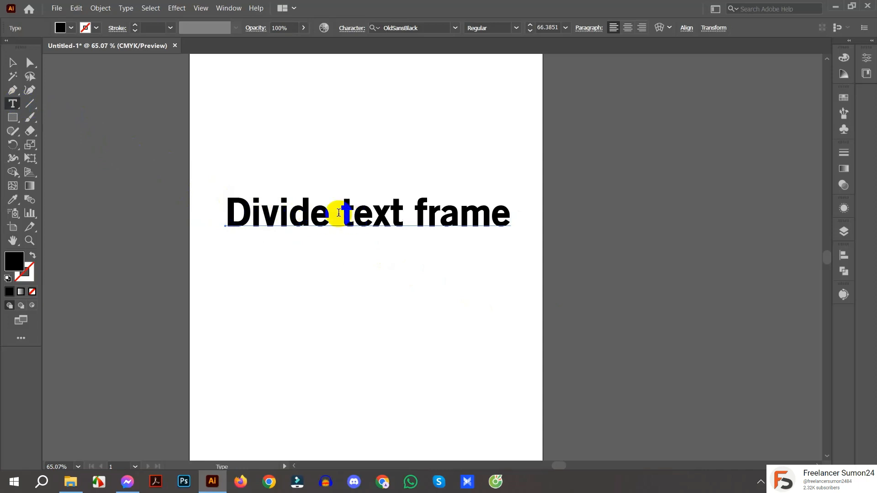
Break "Divide text frame" into three lines, one word per line, and move the text block toward the artboard's centre.
{"action": "left_click", "coordinate": [337, 213]}
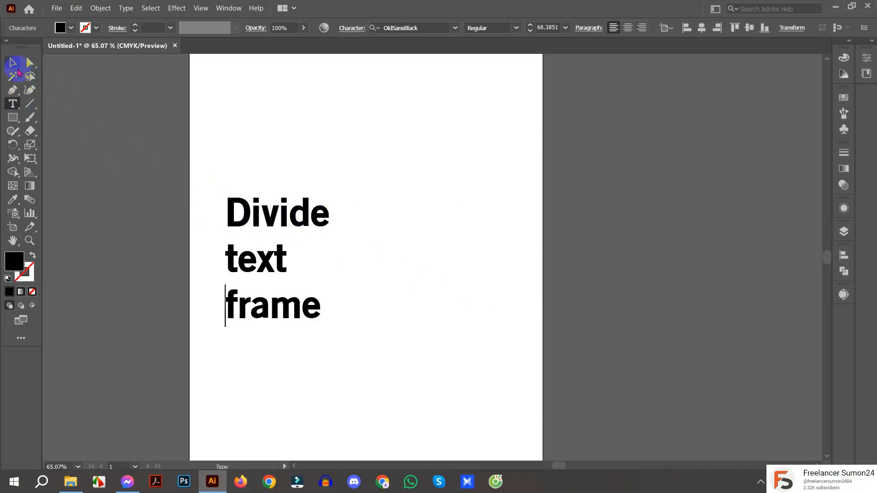
{"action": "left_click", "coordinate": [12, 63]}
{"action": "left_click", "coordinate": [272, 158]}
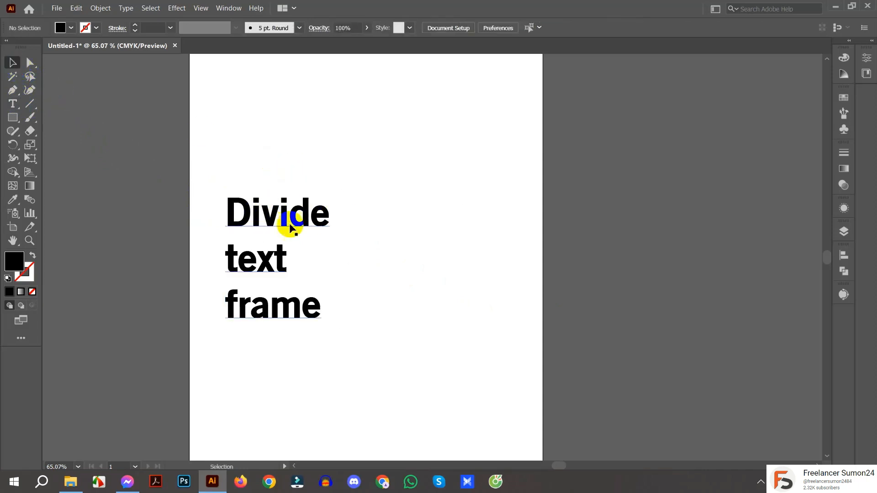
{"action": "left_click_drag", "start_coordinate": [282, 219], "coordinate": [343, 206]}
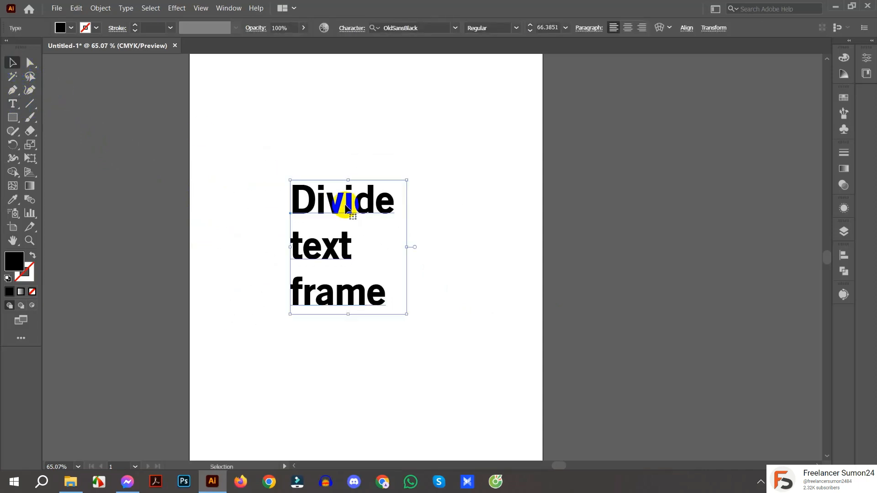
{"action": "left_click", "coordinate": [292, 147]}
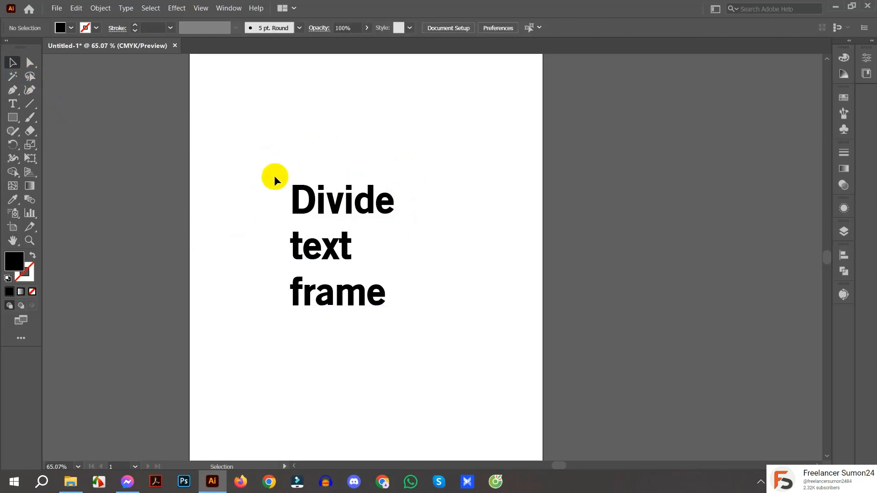
Run the divideTextFrame script on the three-line text to split it into separate text objects.
{"action": "left_click", "coordinate": [312, 221]}
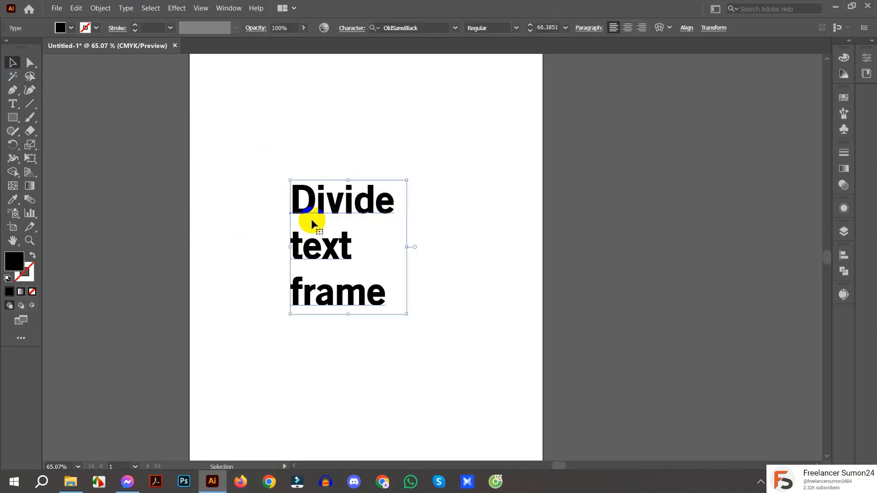
{"action": "left_click", "coordinate": [259, 200]}
{"action": "left_click", "coordinate": [334, 218]}
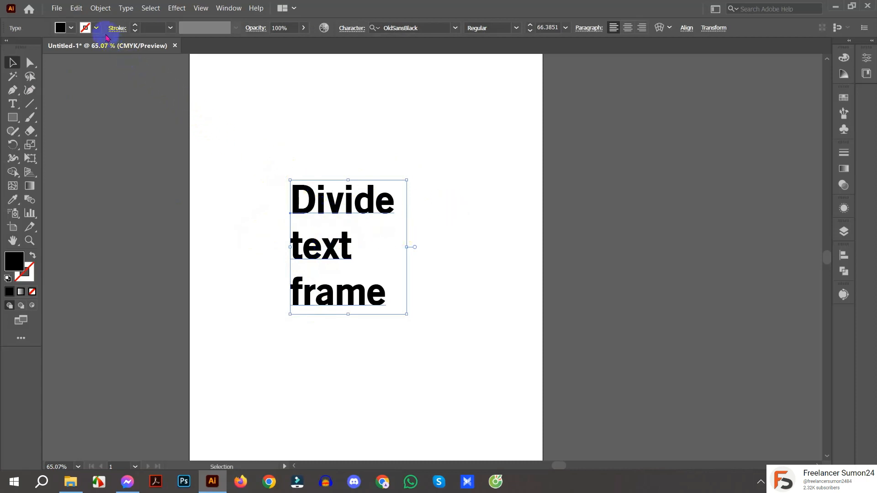
{"action": "left_click", "coordinate": [54, 8]}
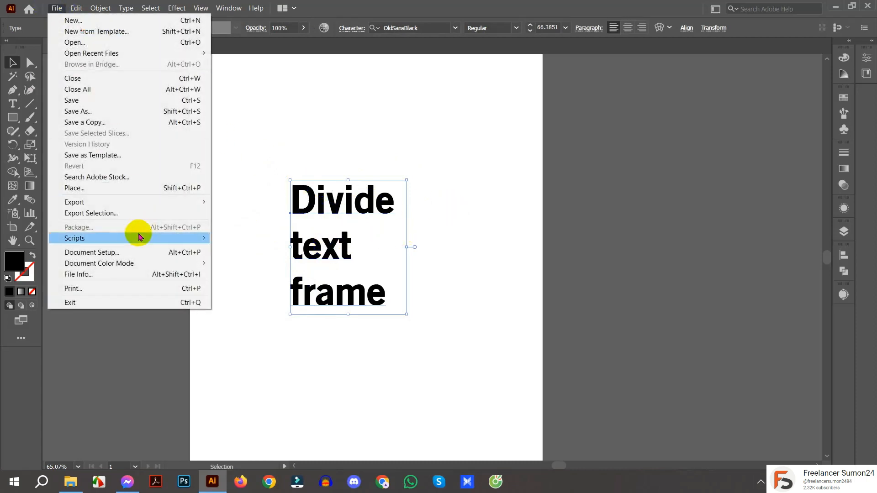
{"action": "mouse_move", "coordinate": [125, 238]}
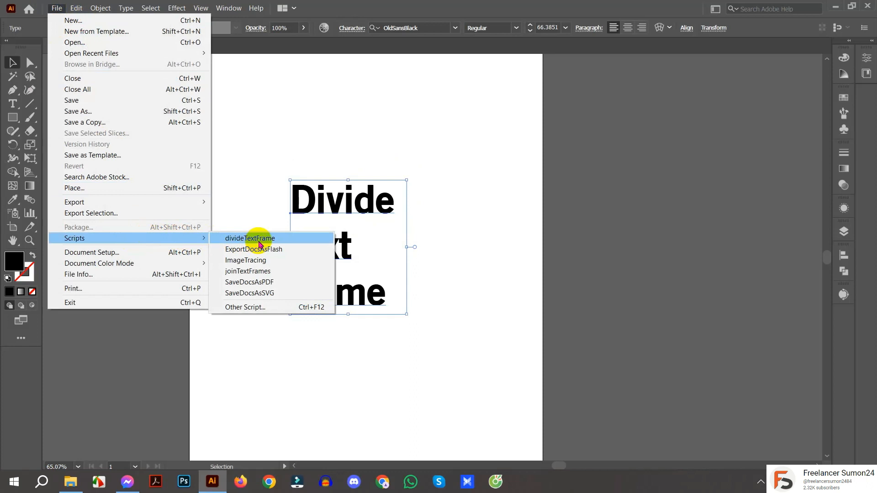
{"action": "left_click", "coordinate": [259, 238]}
{"action": "left_click", "coordinate": [251, 232]}
Move the words "Divide", "text" and "frame" apart, then undo the moves of "text" and "frame".
{"action": "left_click_drag", "start_coordinate": [317, 203], "coordinate": [377, 145]}
{"action": "left_click_drag", "start_coordinate": [329, 245], "coordinate": [298, 199]}
{"action": "left_click_drag", "start_coordinate": [338, 285], "coordinate": [403, 300]}
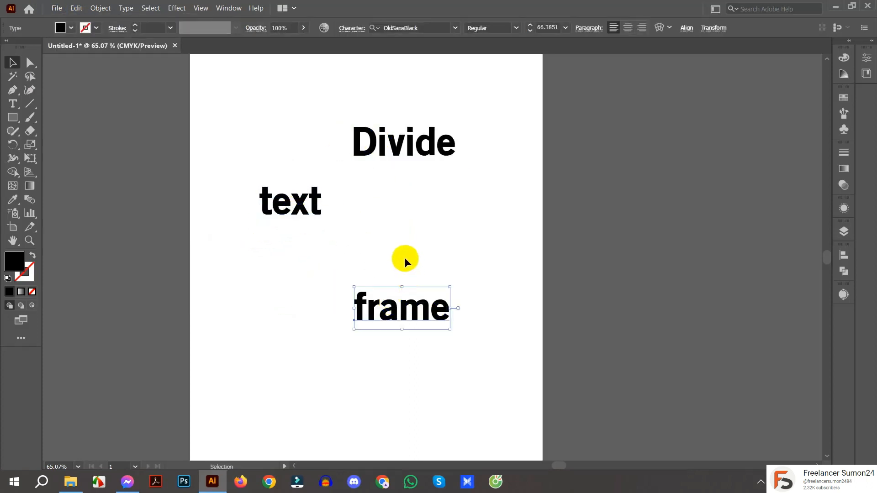
{"action": "key", "text": "ctrl+z"}
{"action": "key", "text": "ctrl+z"}
Try moving the word "text" away from "frame" on its own, and undo that move.
{"action": "left_click_drag", "start_coordinate": [231, 194], "coordinate": [356, 336]}
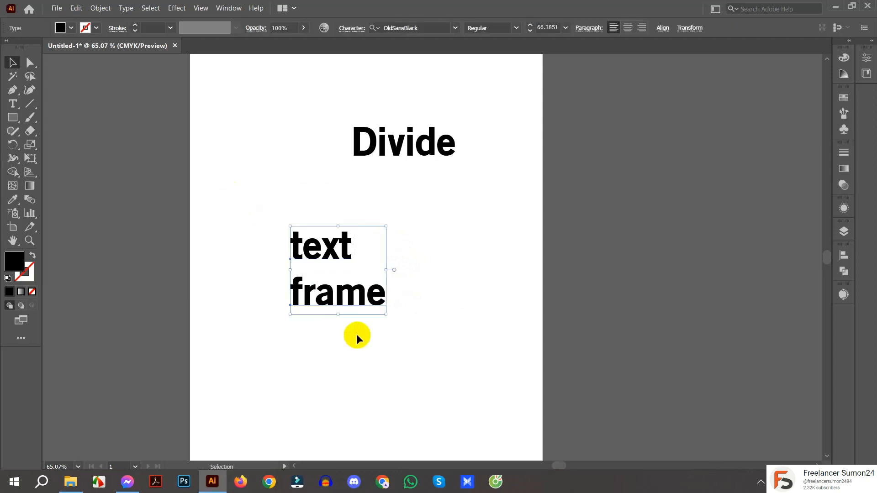
{"action": "left_click", "coordinate": [337, 243]}
{"action": "left_click_drag", "start_coordinate": [241, 213], "coordinate": [339, 313]}
{"action": "left_click", "coordinate": [426, 248]}
{"action": "left_click_drag", "start_coordinate": [349, 245], "coordinate": [425, 227]}
{"action": "key", "text": "ctrl+z"}
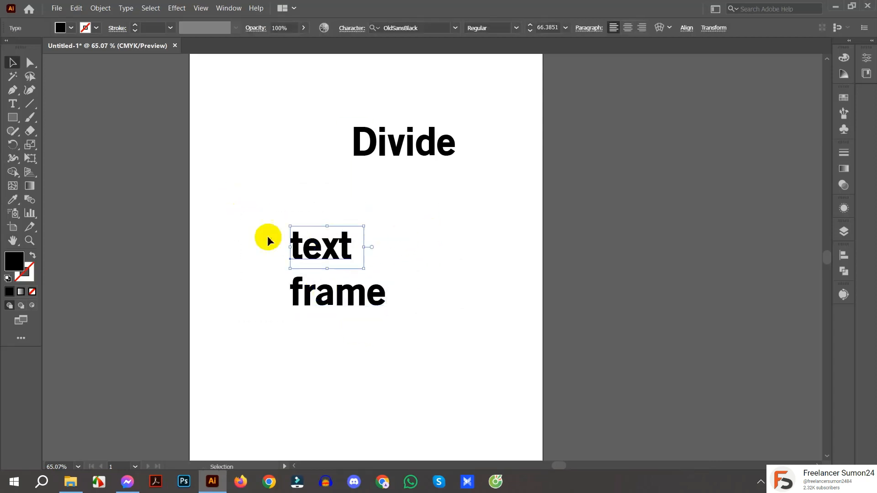
Join "text" and "frame" with the joinTextFrames script, accepting the 1.5 pixel line variance and skipping character formatting.
{"action": "left_click_drag", "start_coordinate": [267, 236], "coordinate": [379, 358]}
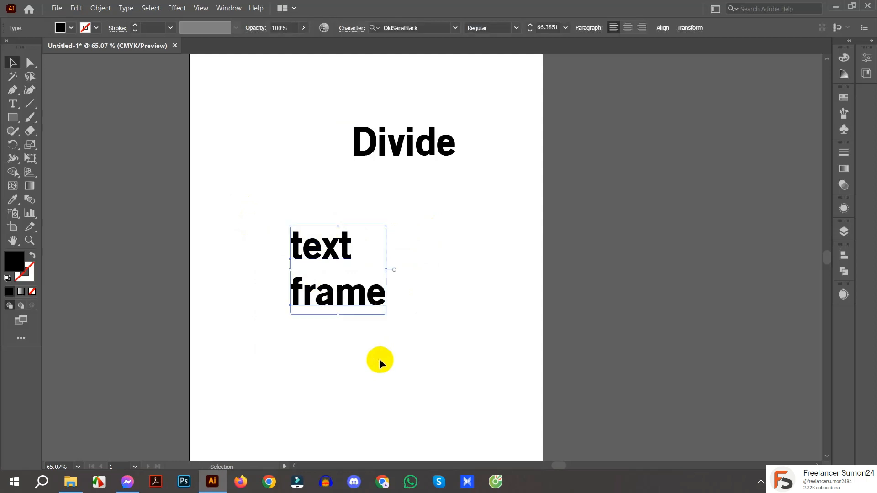
{"action": "left_click", "coordinate": [55, 12]}
{"action": "mouse_move", "coordinate": [117, 237]}
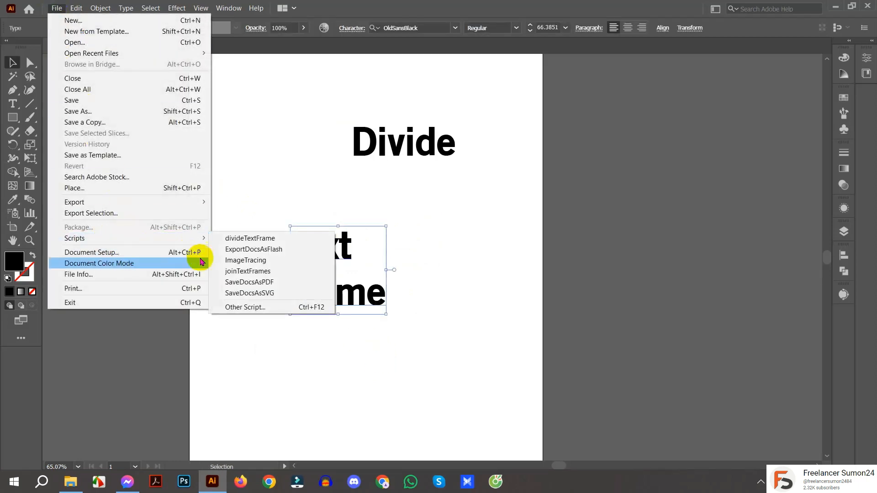
{"action": "left_click", "coordinate": [252, 276]}
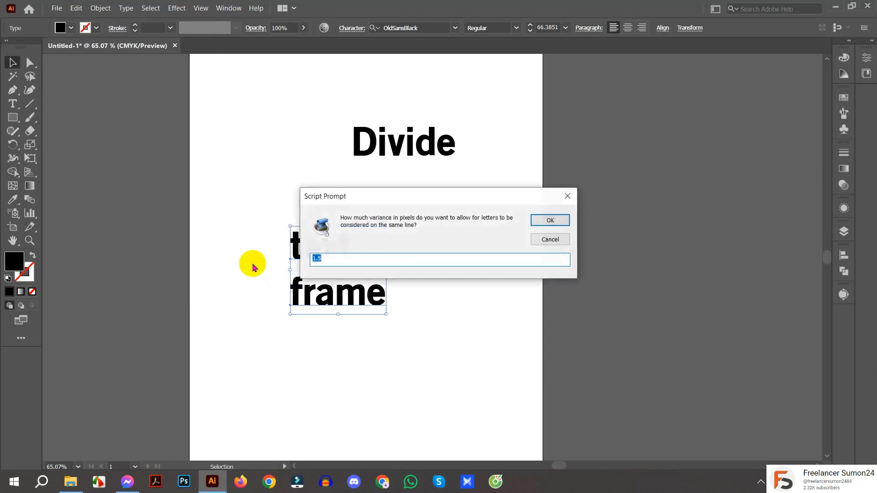
{"action": "left_click", "coordinate": [562, 228]}
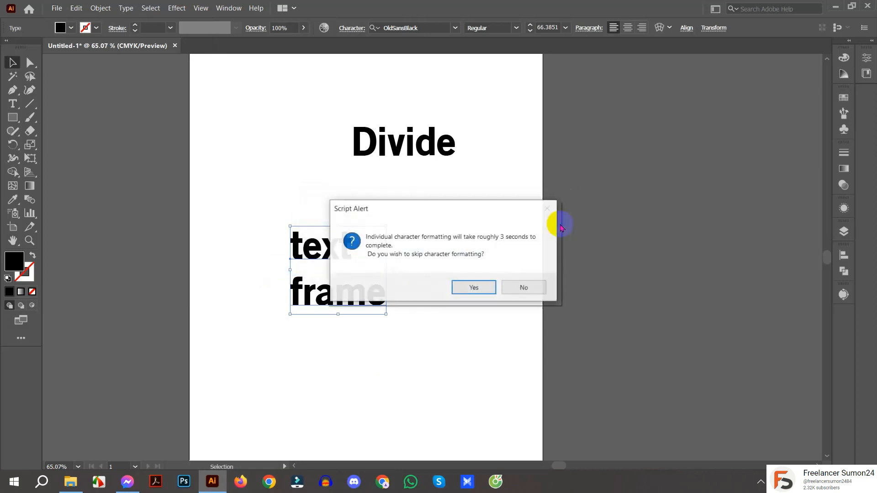
{"action": "left_click", "coordinate": [483, 281]}
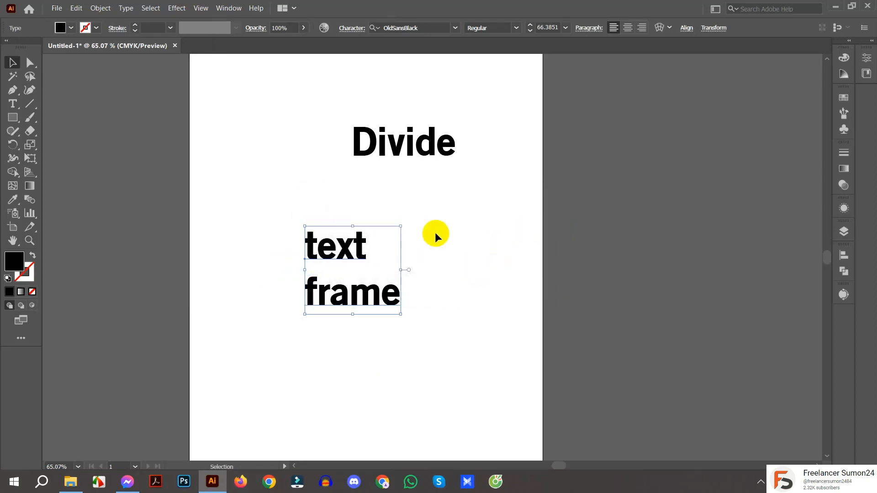
Break the word "Divide" into four lines reading "D", "iv", "id" and "e".
{"action": "left_click", "coordinate": [15, 105]}
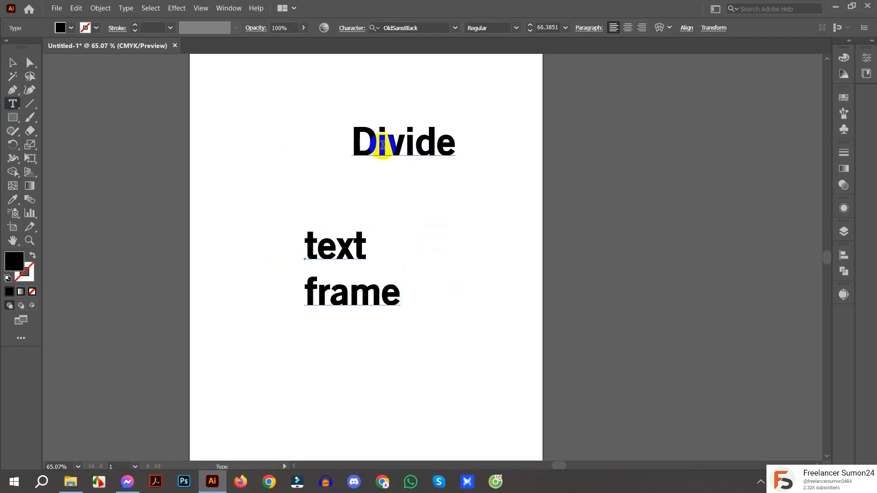
{"action": "key", "text": "Return"}
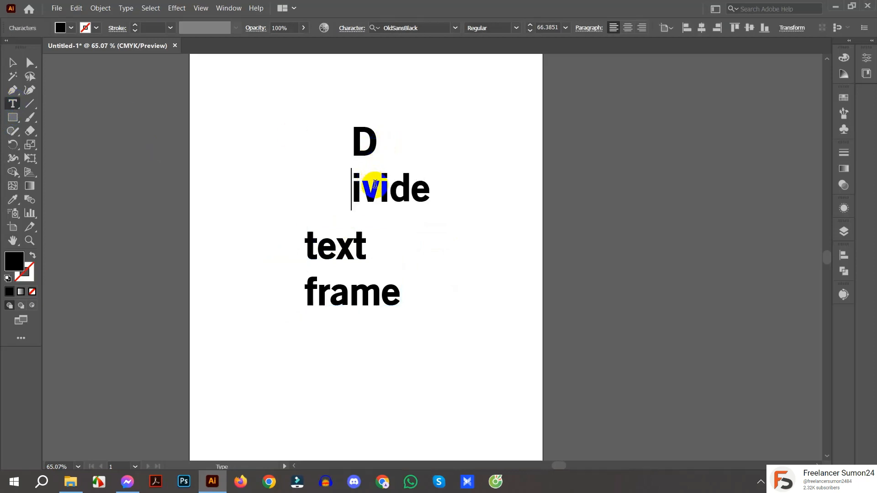
{"action": "left_click", "coordinate": [379, 185]}
{"action": "key", "text": "Return"}
{"action": "left_click", "coordinate": [383, 232]}
{"action": "key", "text": "Return"}
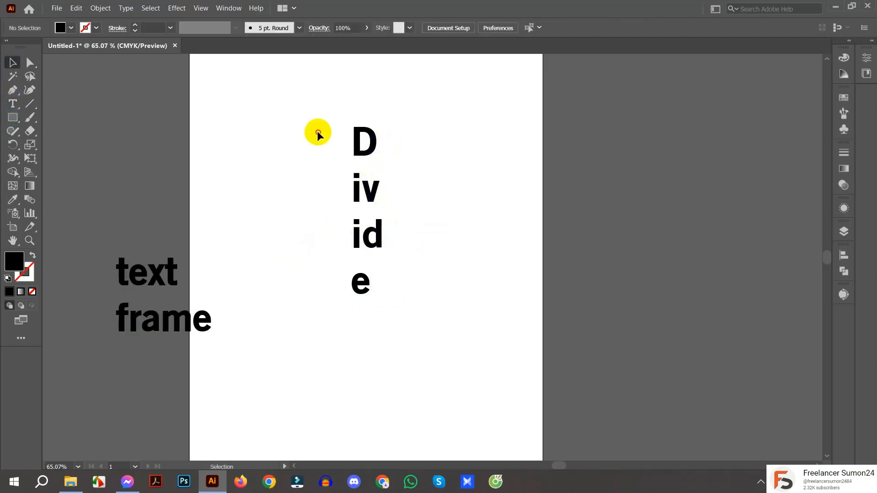
Select the four-line "Divide" text and split it into separate lines with the divideTextFrame script.
{"action": "left_click_drag", "start_coordinate": [317, 130], "coordinate": [376, 273]}
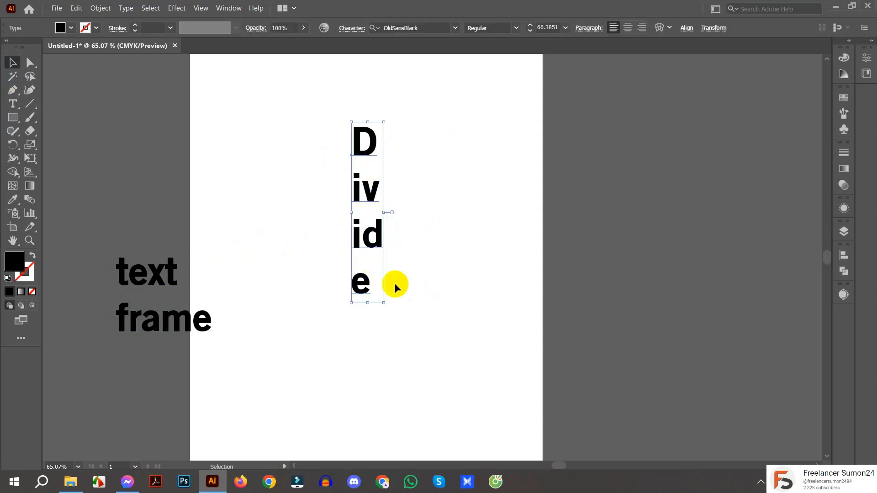
{"action": "left_click", "coordinate": [305, 117]}
{"action": "left_click_drag", "start_coordinate": [305, 114], "coordinate": [384, 191]}
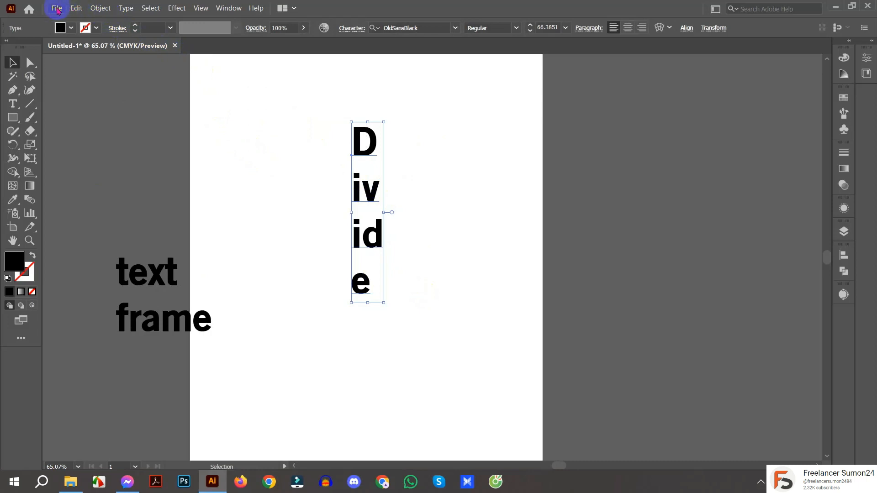
{"action": "left_click", "coordinate": [57, 9]}
{"action": "mouse_move", "coordinate": [128, 238]}
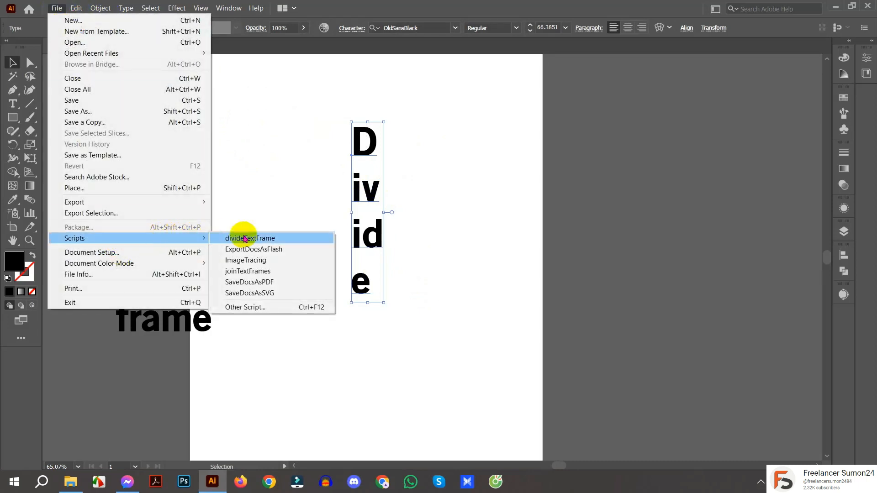
{"action": "left_click", "coordinate": [244, 238]}
Move the "id" piece down and to the right and the "iv" piece to the left, away from the column.
{"action": "left_click_drag", "start_coordinate": [325, 141], "coordinate": [389, 155]}
{"action": "left_click_drag", "start_coordinate": [334, 190], "coordinate": [466, 226]}
{"action": "left_click", "coordinate": [400, 262]}
{"action": "left_click_drag", "start_coordinate": [378, 242], "coordinate": [431, 262]}
{"action": "left_click_drag", "start_coordinate": [368, 183], "coordinate": [275, 184]}
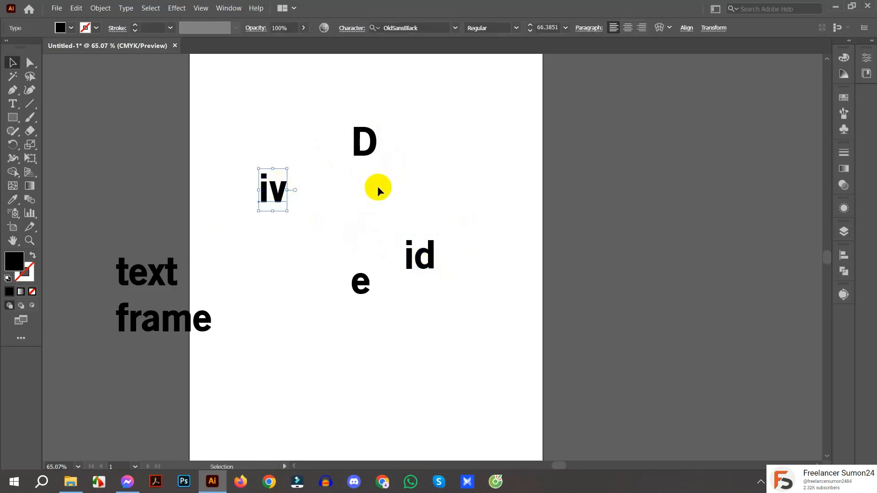
{"action": "left_click", "coordinate": [355, 182]}
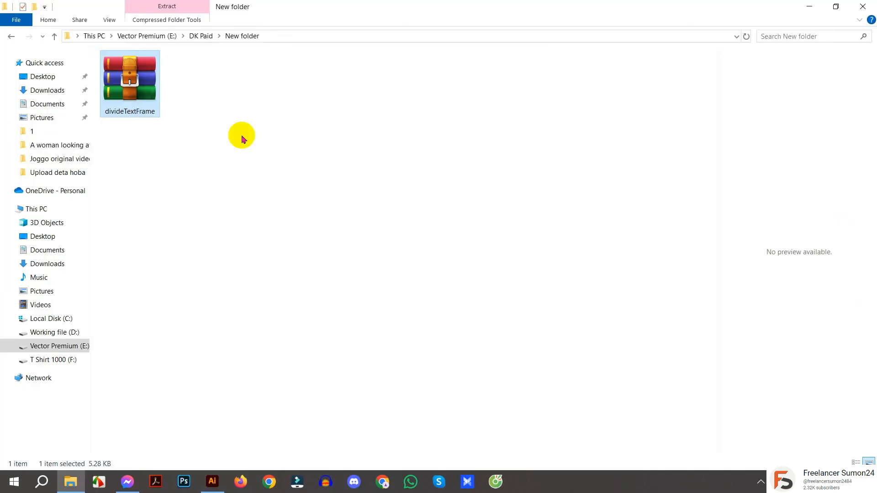
In File Explorer, extract the divideTextFrame archive into a folder of the same name and open that folder.
{"action": "left_click_drag", "start_coordinate": [120, 77], "coordinate": [197, 116]}
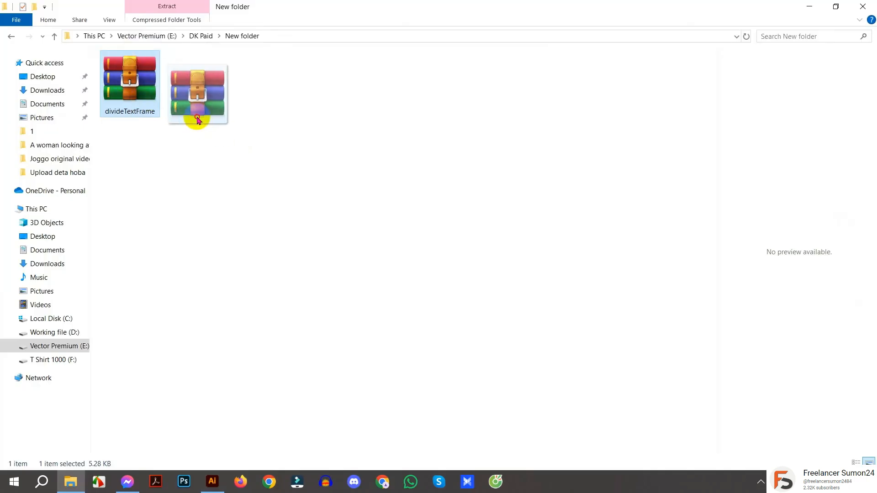
{"action": "left_click_drag", "start_coordinate": [133, 84], "coordinate": [254, 130]}
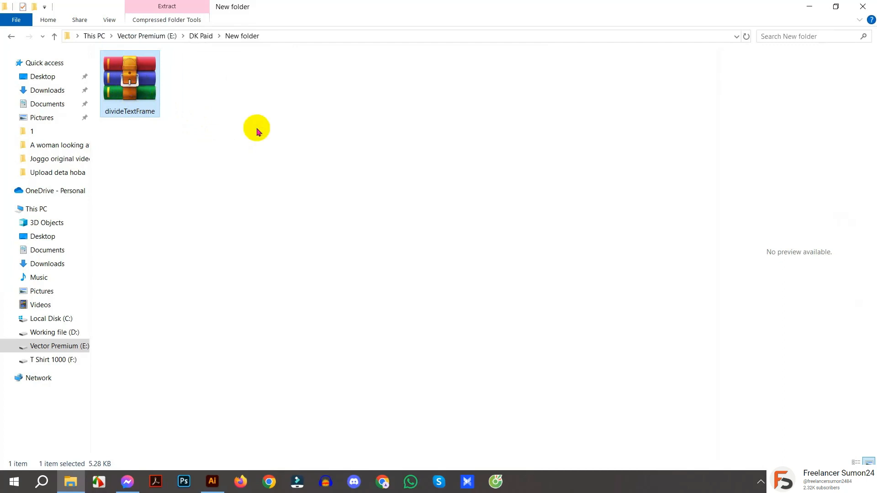
{"action": "right_click", "coordinate": [137, 81]}
{"action": "left_click", "coordinate": [229, 126]}
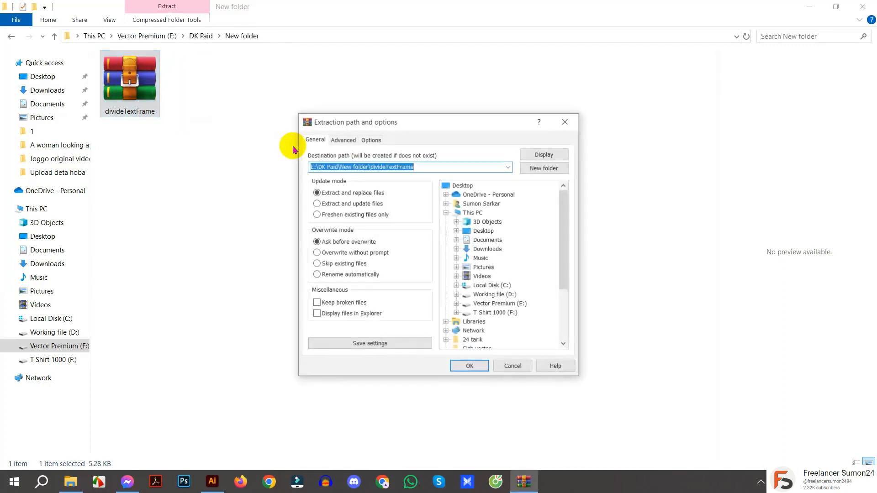
{"action": "left_click", "coordinate": [475, 367]}
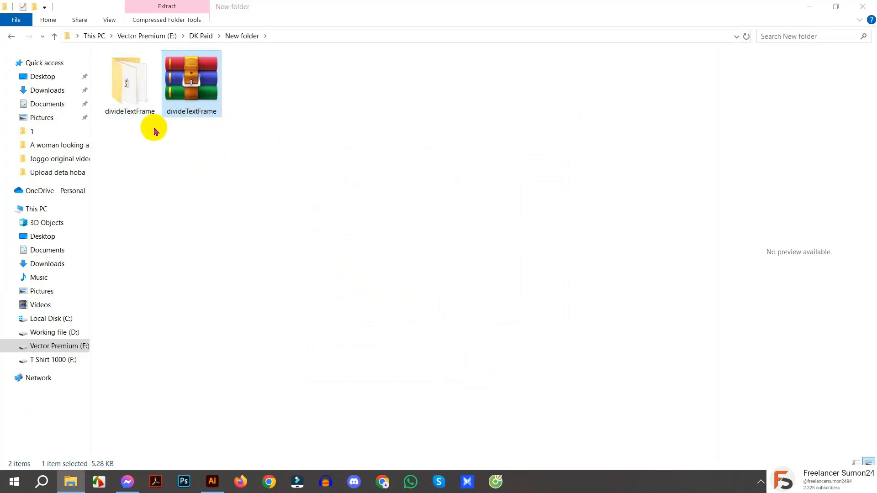
{"action": "double_click", "coordinate": [132, 89]}
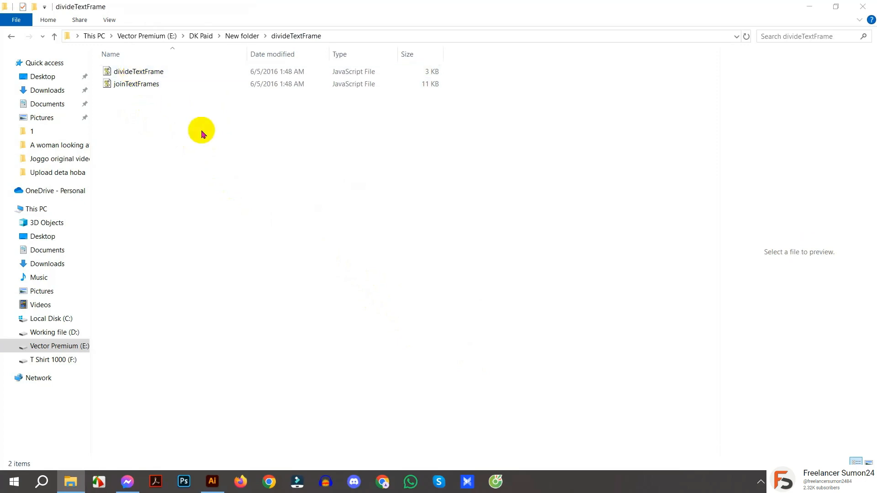
{"action": "left_click_drag", "start_coordinate": [201, 131], "coordinate": [142, 71]}
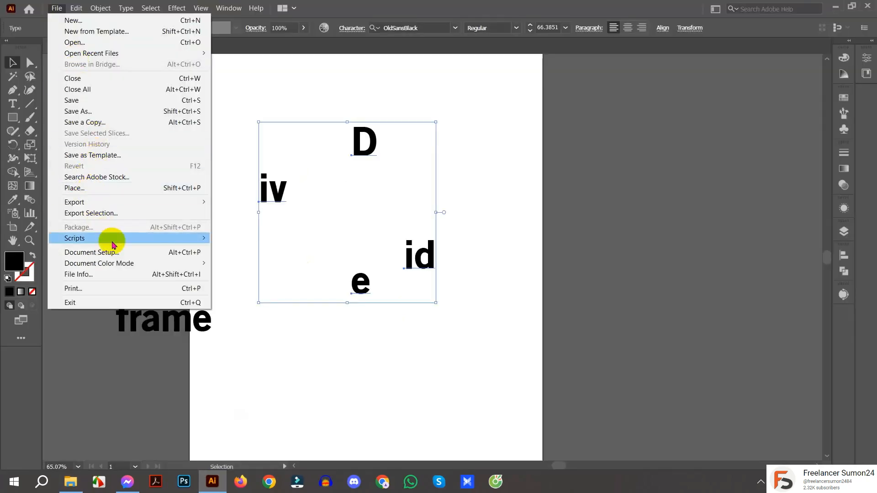
In Illustrator, look up the divideTextFrame and joinTextFrames entries among the installed scripts.
{"action": "mouse_move", "coordinate": [112, 239]}
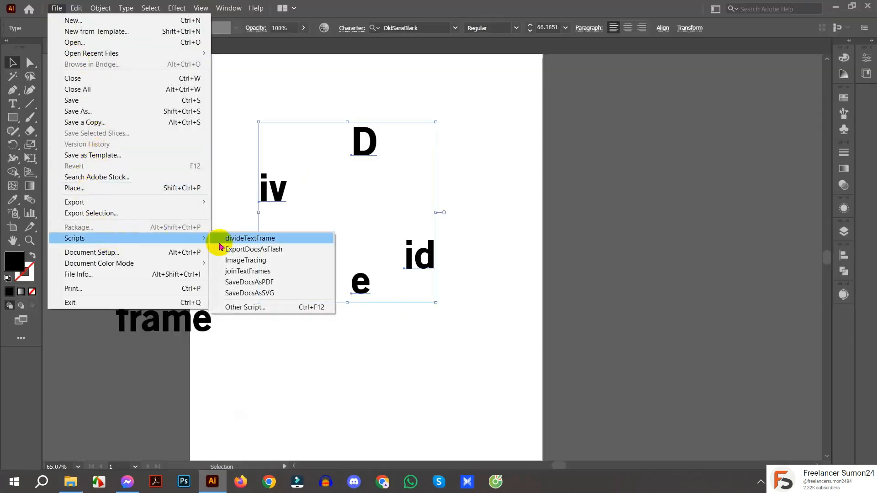
{"action": "left_click", "coordinate": [269, 239]}
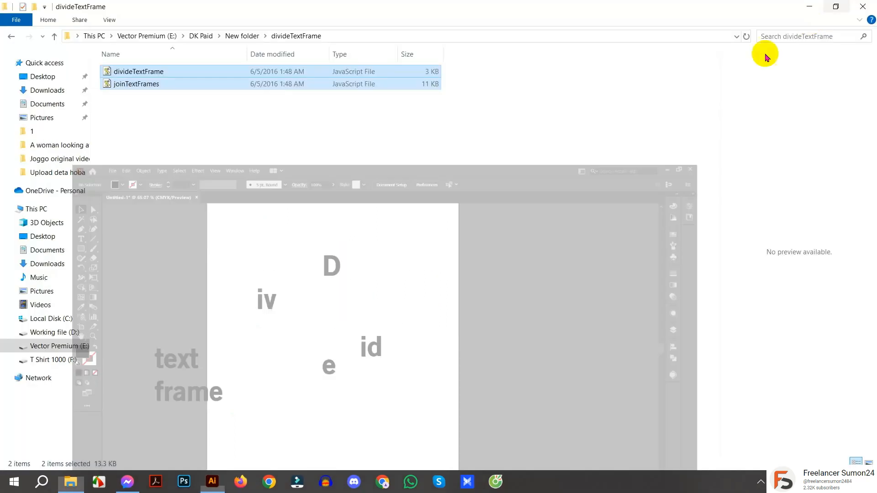
Copy the divideTextFrame and joinTextFrames script files from the extracted divideTextFrame folder.
{"action": "left_click_drag", "start_coordinate": [198, 112], "coordinate": [145, 73]}
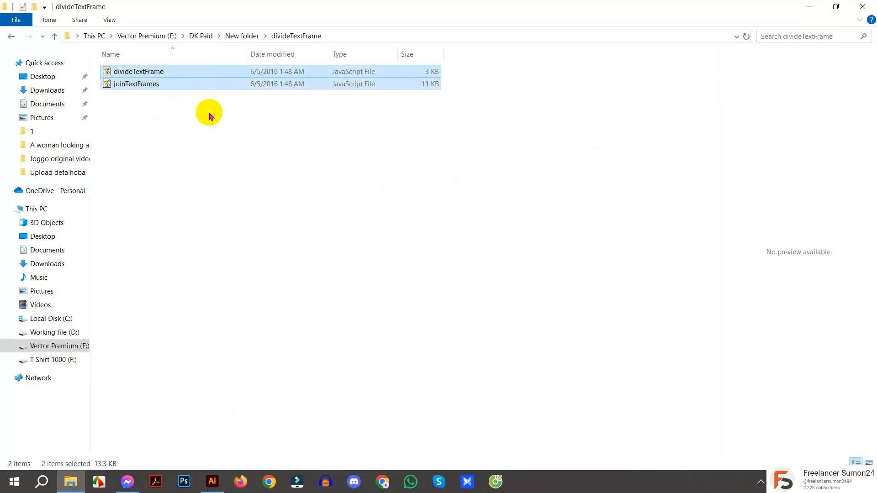
{"action": "left_click", "coordinate": [213, 122]}
{"action": "left_click_drag", "start_coordinate": [213, 122], "coordinate": [143, 75]}
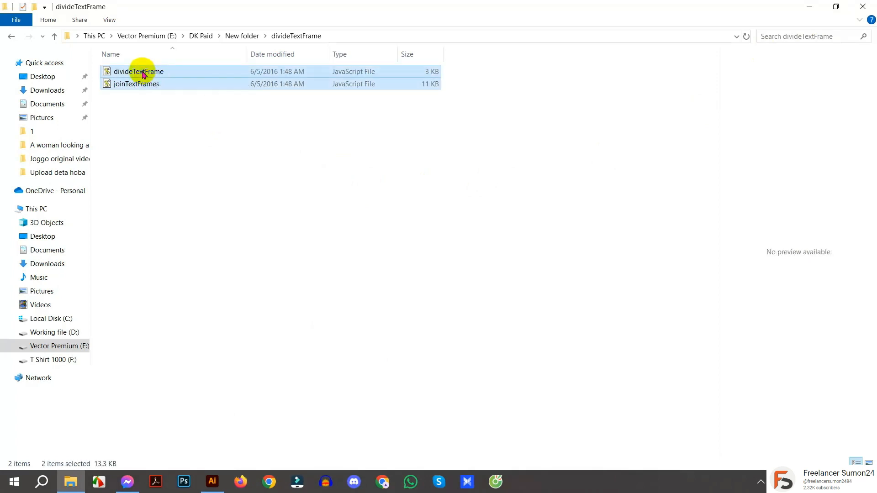
{"action": "right_click", "coordinate": [143, 75]}
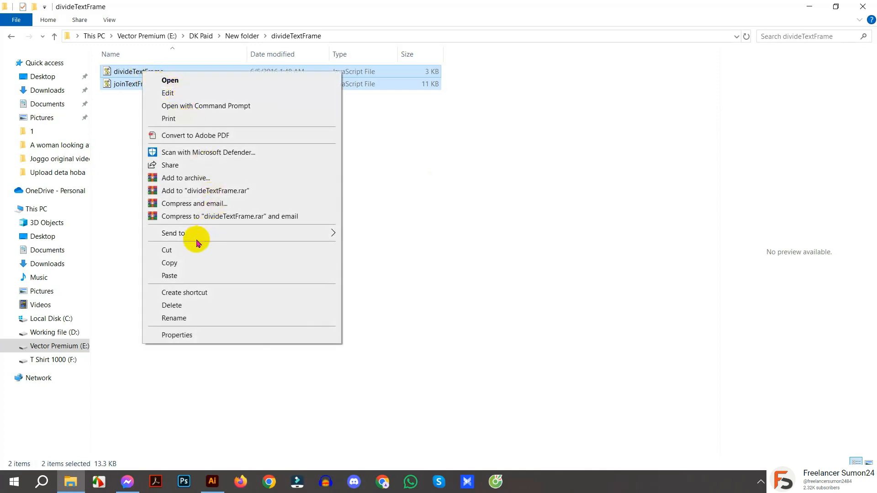
{"action": "left_click", "coordinate": [195, 265]}
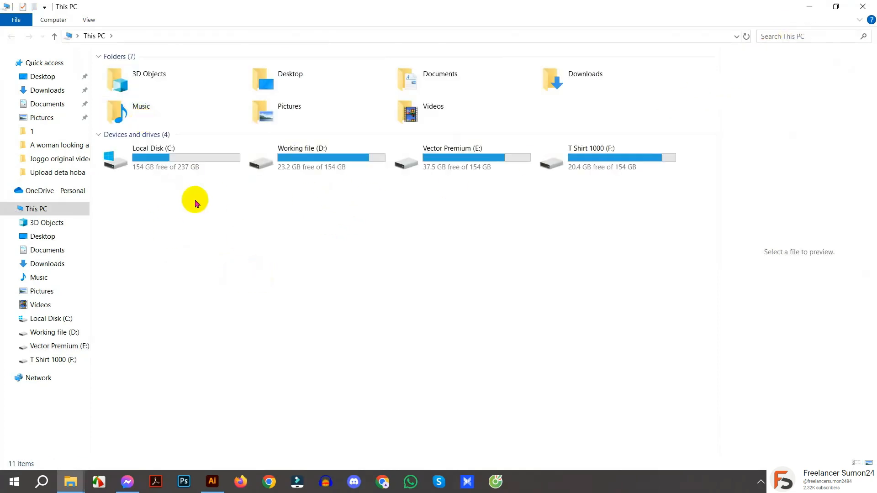
Open Illustrator's Scripts folder at C:\Program Files\Adobe\Adobe Illustrator 2021\Presets\en_US\Scripts.
{"action": "double_click", "coordinate": [199, 158]}
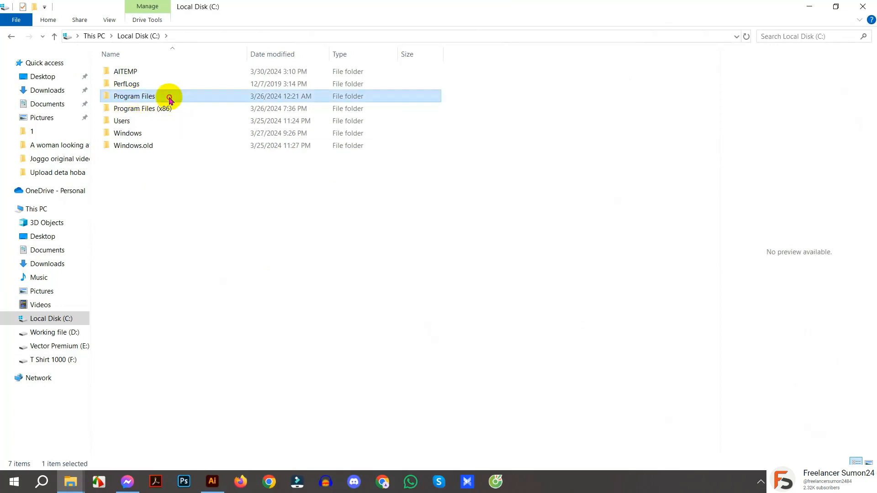
{"action": "double_click", "coordinate": [167, 97]}
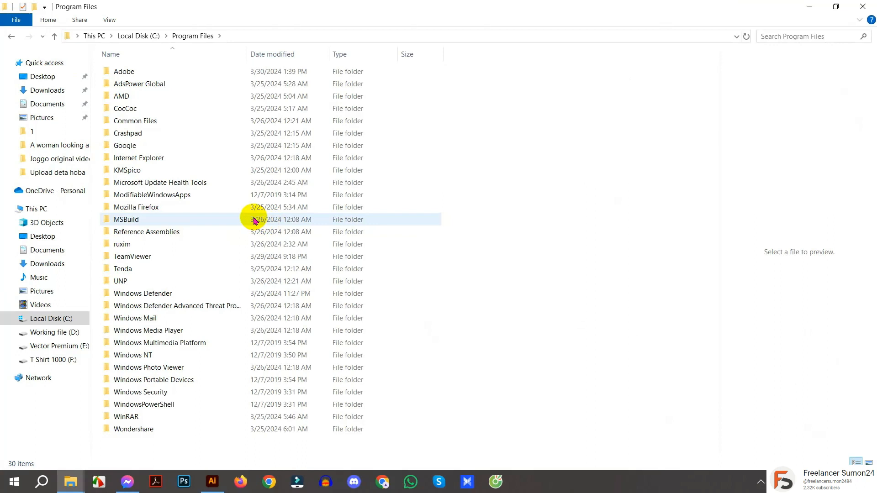
{"action": "double_click", "coordinate": [167, 73]}
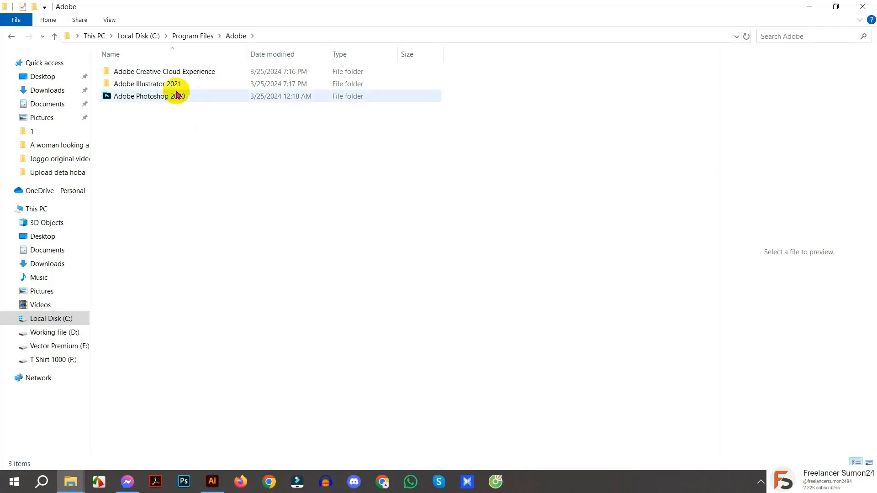
{"action": "double_click", "coordinate": [190, 86]}
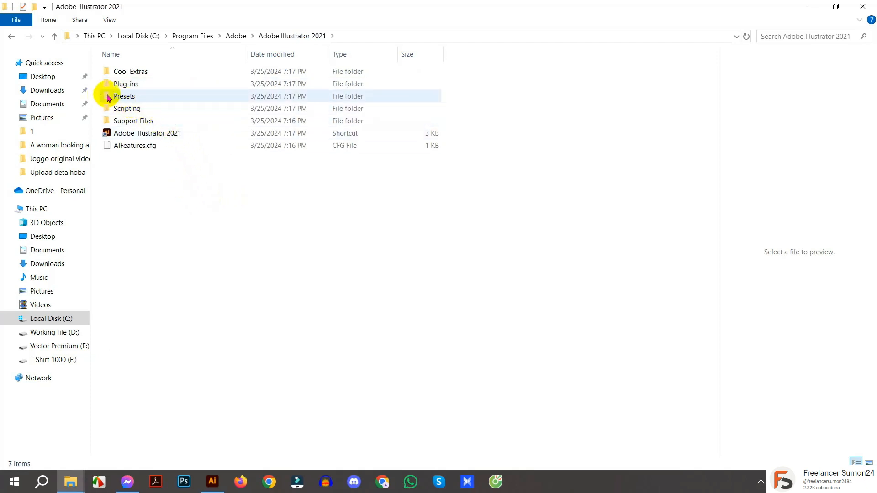
{"action": "double_click", "coordinate": [150, 102]}
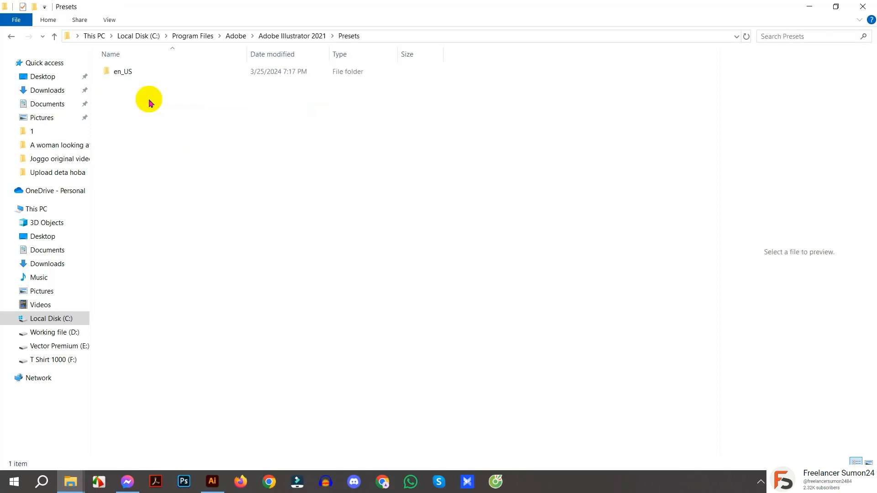
{"action": "double_click", "coordinate": [159, 76]}
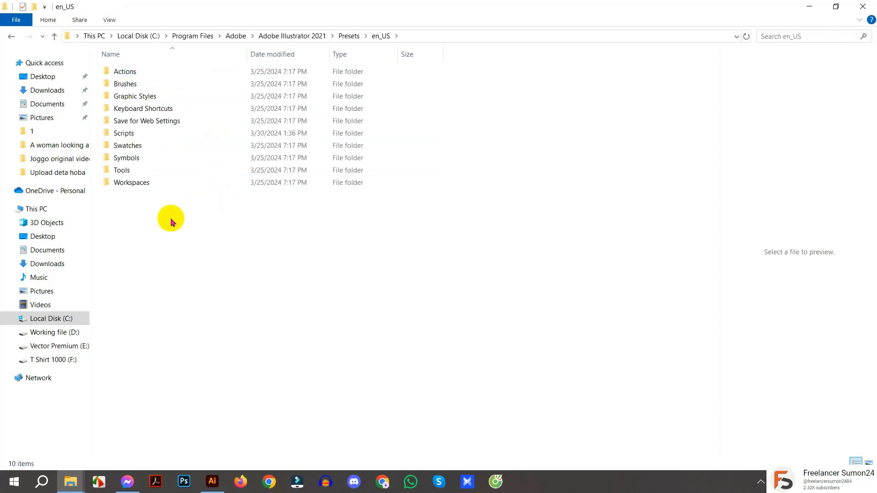
{"action": "double_click", "coordinate": [144, 135]}
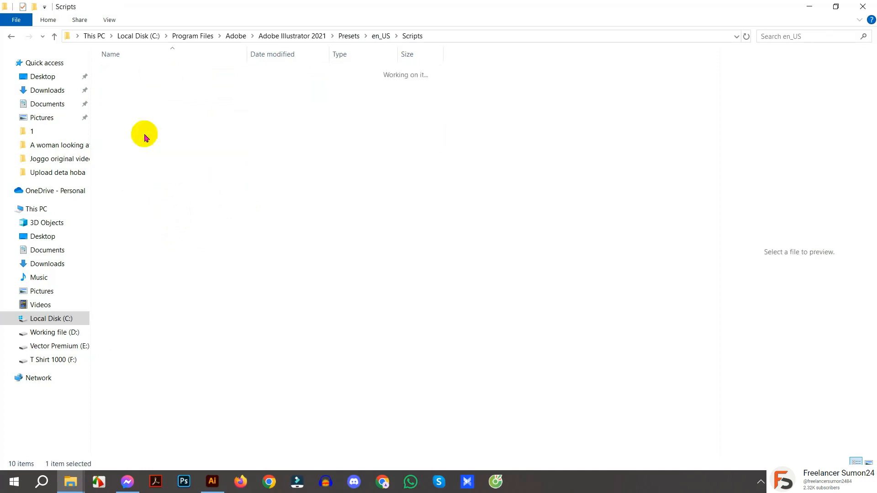
{"action": "right_click", "coordinate": [206, 208]}
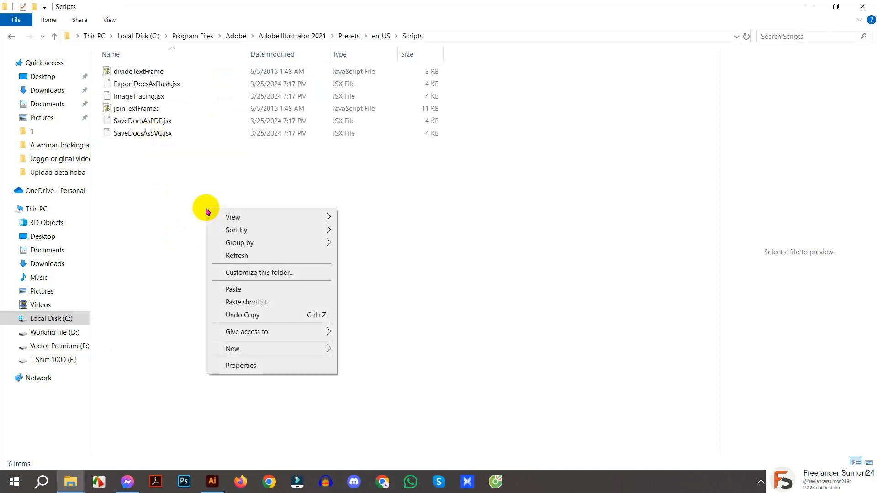
{"action": "left_click", "coordinate": [186, 212]}
{"action": "right_click", "coordinate": [196, 178]}
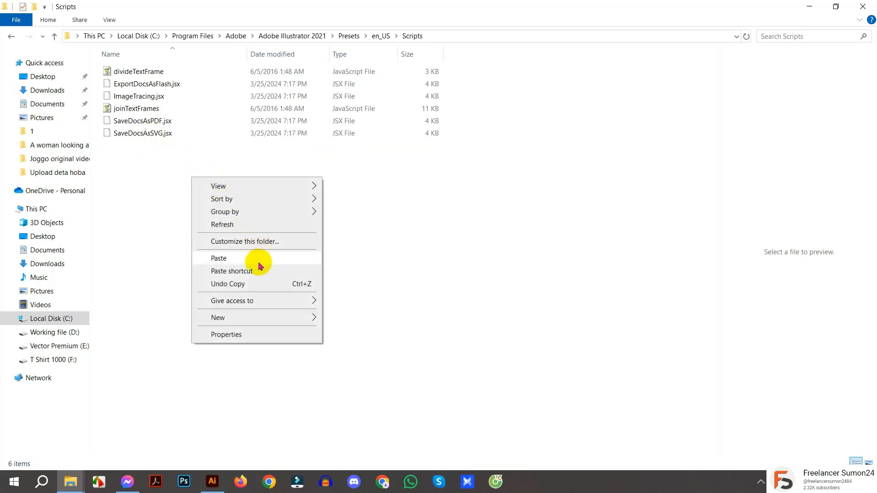
{"action": "left_click", "coordinate": [357, 242]}
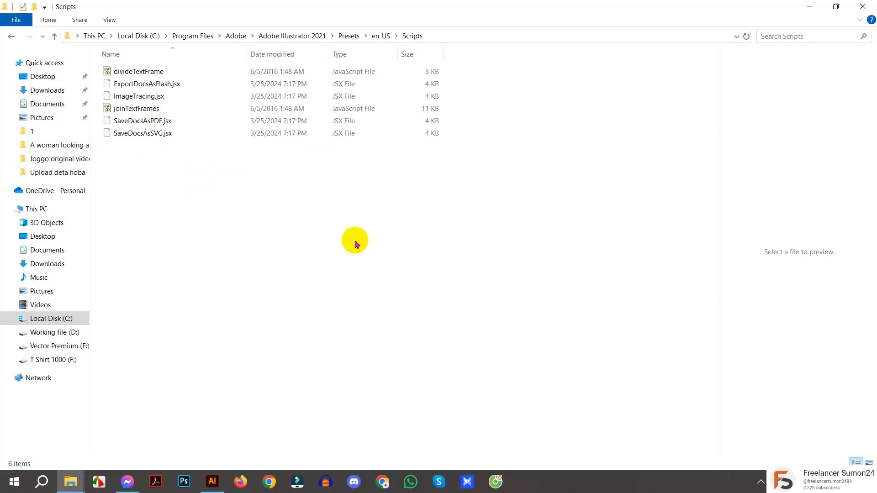
Compare the divideTextFrame and joinTextFrames files in the Scripts folder with those in the extracted divideTextFrame folder.
{"action": "left_click", "coordinate": [124, 113]}
{"action": "left_click", "coordinate": [144, 72], "text": "ctrl"}
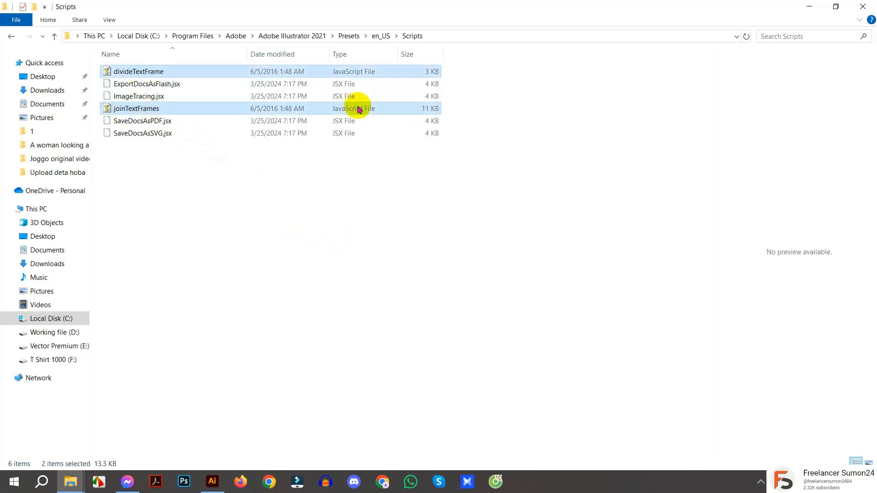
{"action": "left_click", "coordinate": [70, 481]}
{"action": "left_click", "coordinate": [173, 428]}
{"action": "left_click_drag", "start_coordinate": [195, 113], "coordinate": [153, 72]}
{"action": "mouse_move", "coordinate": [78, 479]}
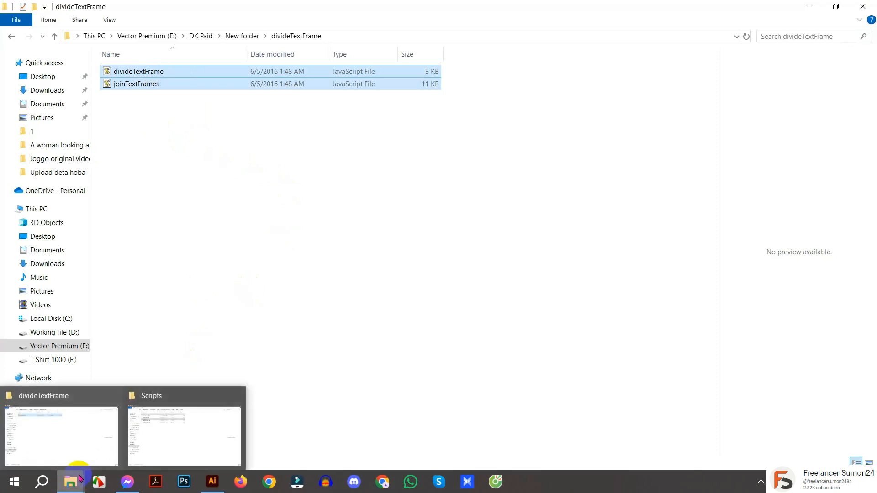
{"action": "left_click", "coordinate": [167, 439]}
{"action": "left_click", "coordinate": [190, 160]}
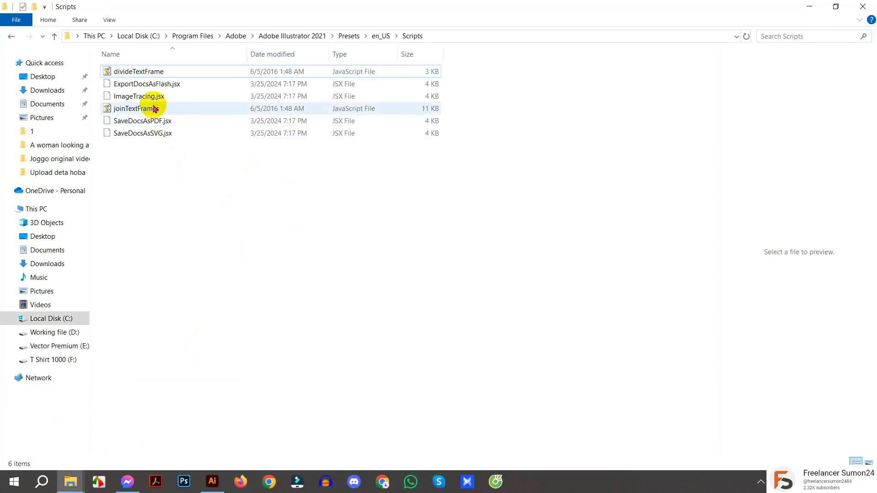
{"action": "left_click", "coordinate": [160, 71]}
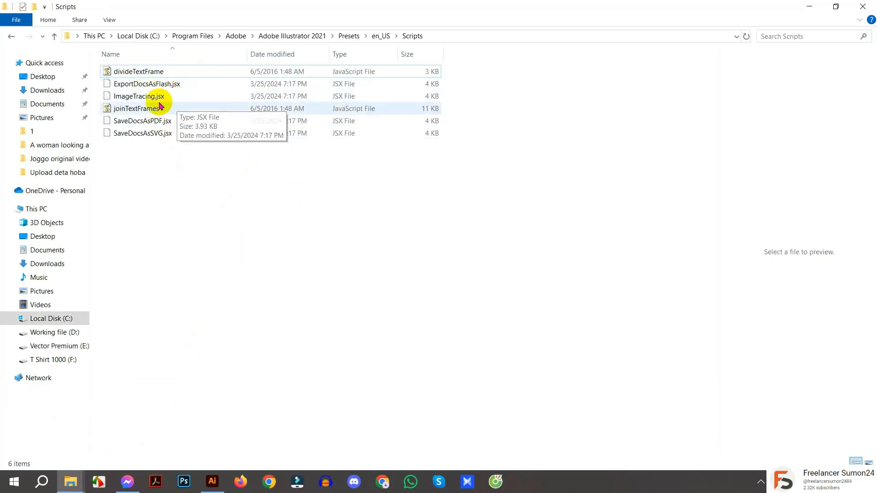
Close the Scripts and divideTextFrame folder windows and switch back to Illustrator.
{"action": "left_click", "coordinate": [865, 8]}
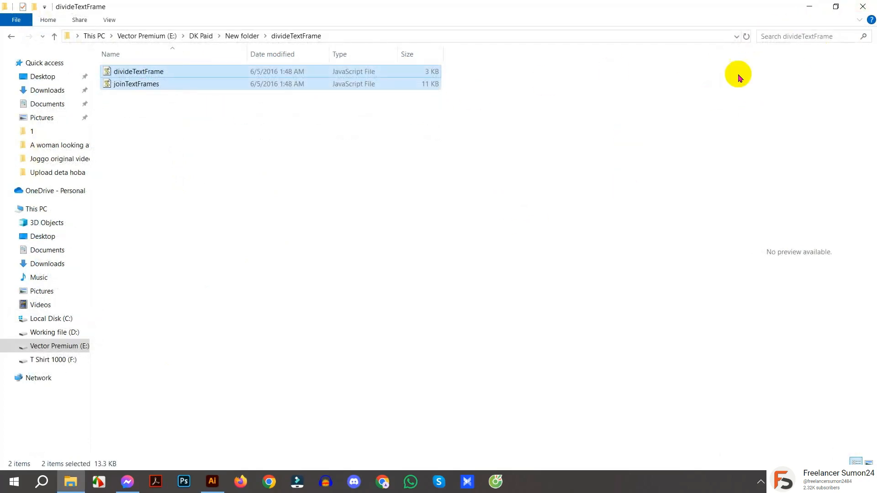
{"action": "left_click", "coordinate": [864, 6]}
{"action": "left_click", "coordinate": [213, 481]}
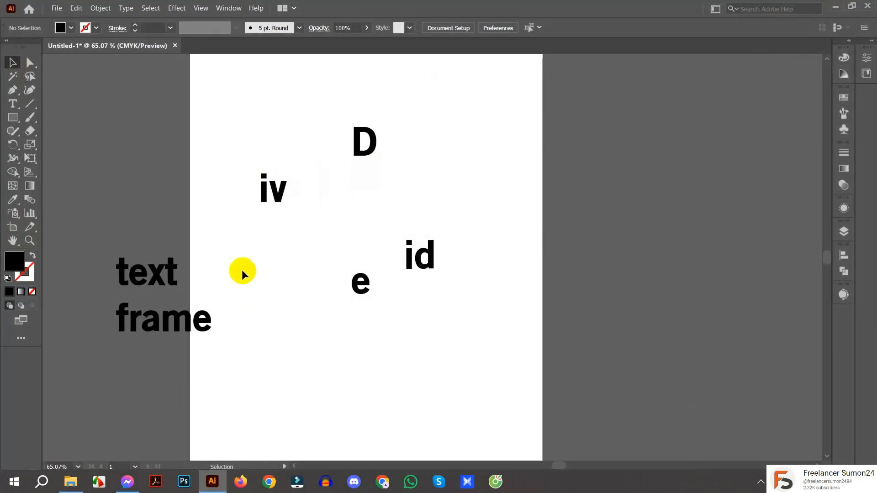
Select the "text frame" text and look through the list of installed scripts.
{"action": "left_click_drag", "start_coordinate": [112, 153], "coordinate": [257, 314]}
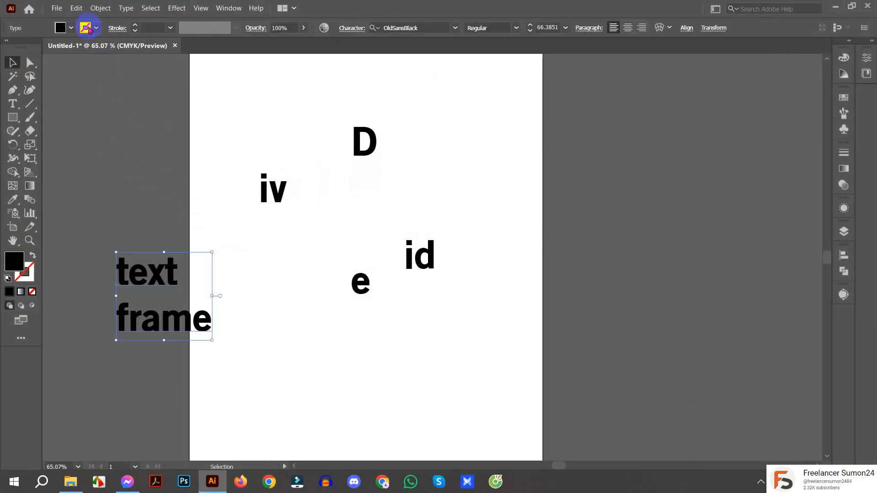
{"action": "left_click", "coordinate": [58, 9]}
{"action": "mouse_move", "coordinate": [124, 238]}
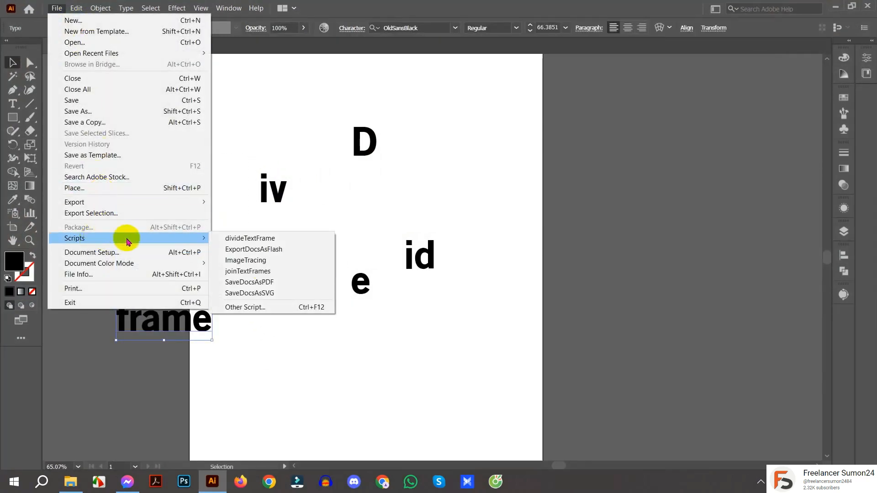
{"action": "left_click", "coordinate": [297, 282]}
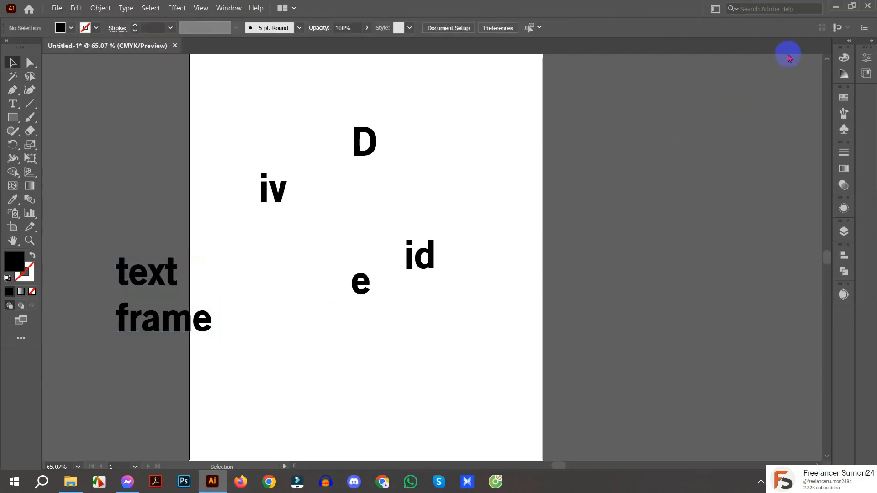
Close the current document and create a new Letter document of 612 x 792 pt.
{"action": "left_click", "coordinate": [504, 255]}
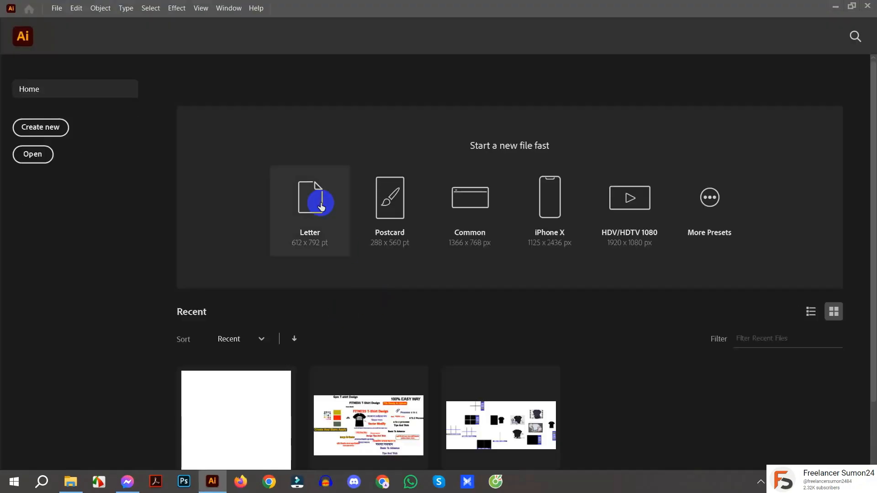
{"action": "left_click", "coordinate": [321, 206]}
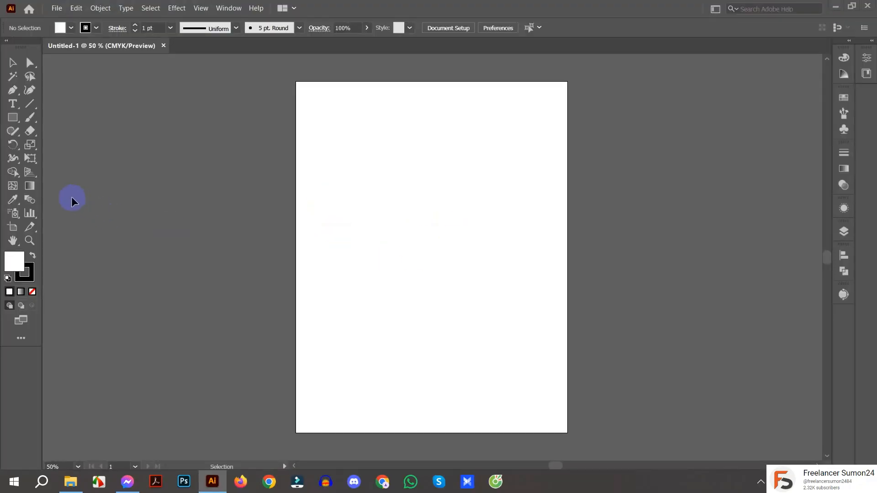
Place "Lorem ipsum" point text on the artboard, scale it up and move it toward the upper middle of the page.
{"action": "left_click", "coordinate": [361, 251]}
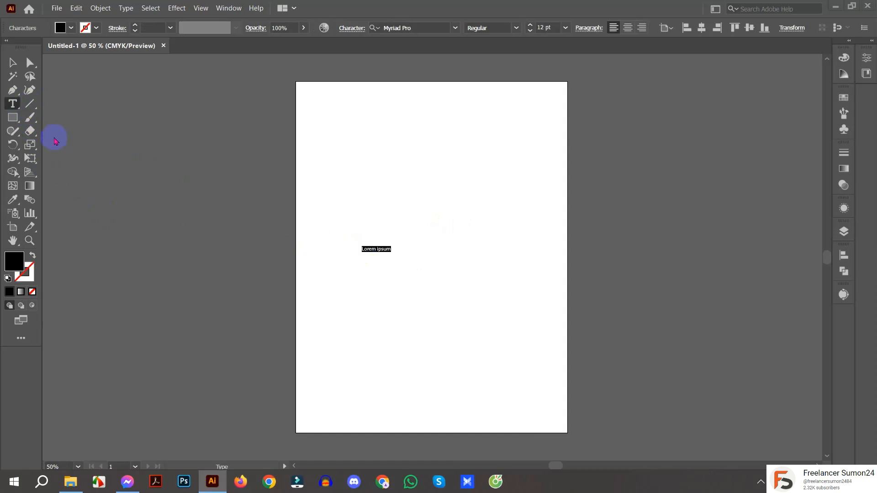
{"action": "left_click", "coordinate": [12, 63]}
{"action": "left_click_drag", "start_coordinate": [391, 253], "coordinate": [545, 282]}
{"action": "left_click_drag", "start_coordinate": [456, 266], "coordinate": [425, 220]}
Break the "Lorem ipsum" text into three lines reading "Lorem", "ipsu" and "m".
{"action": "left_click", "coordinate": [12, 104]}
{"action": "left_click", "coordinate": [327, 213]}
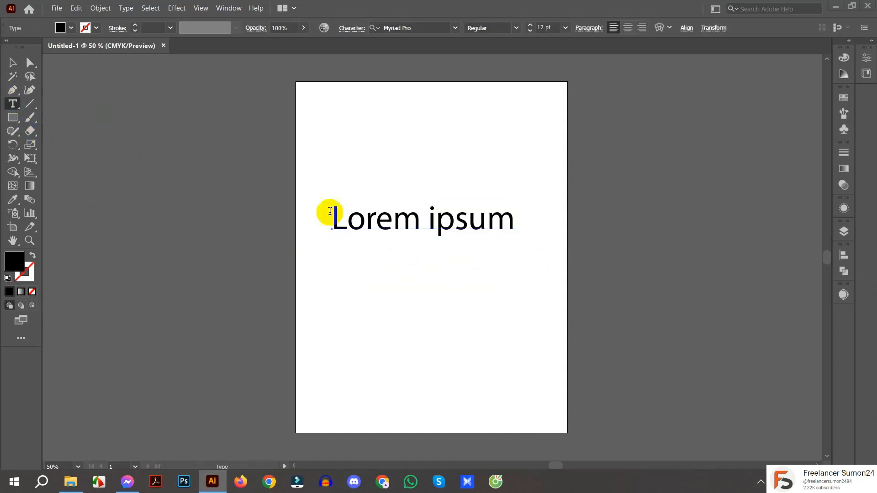
{"action": "left_click", "coordinate": [421, 218]}
{"action": "key", "text": "Return"}
{"action": "left_click", "coordinate": [397, 258]}
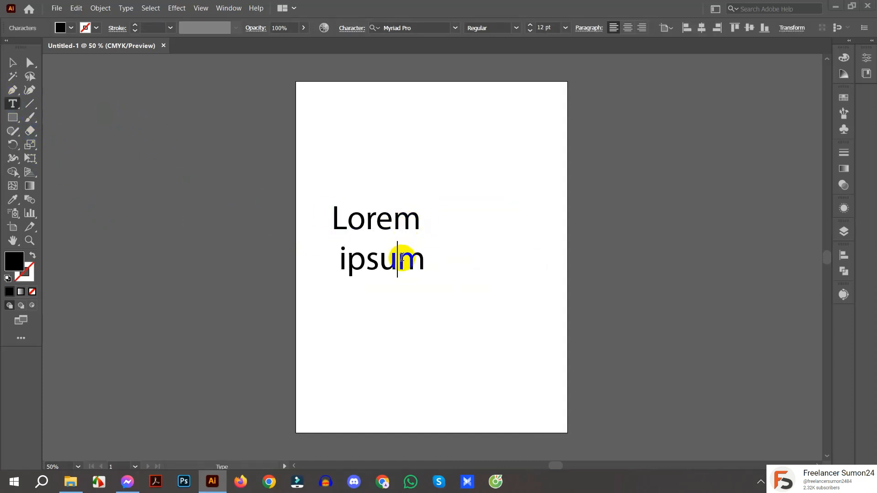
{"action": "key", "text": "Return"}
{"action": "left_click", "coordinate": [13, 62]}
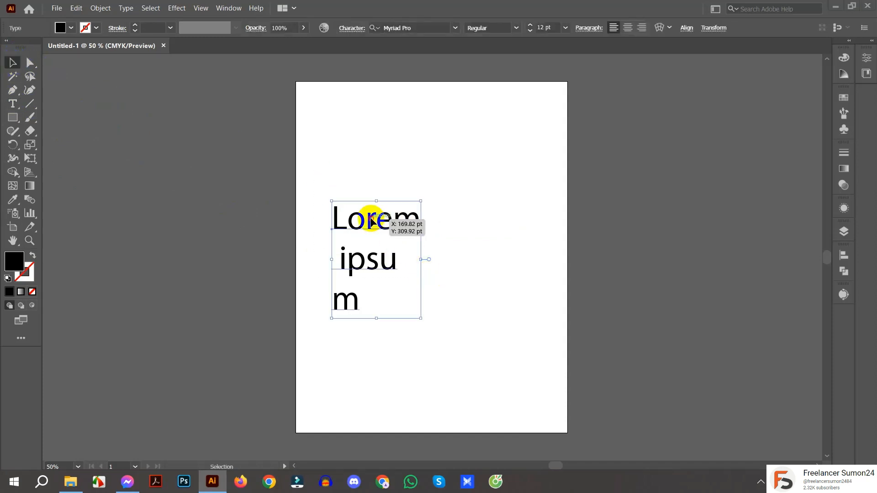
Move the three-line text up and to the right and split it into separate lines with the divideTextFrame script.
{"action": "left_click_drag", "start_coordinate": [372, 215], "coordinate": [415, 192]}
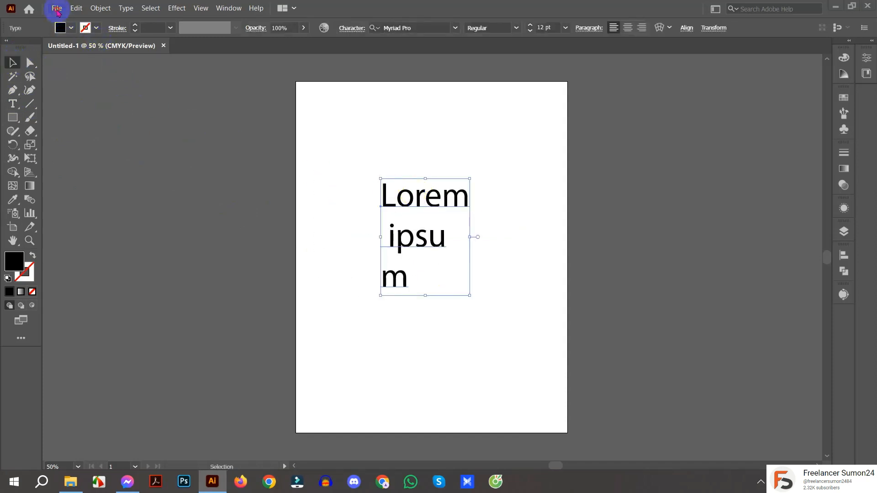
{"action": "left_click", "coordinate": [57, 8]}
{"action": "mouse_move", "coordinate": [109, 238]}
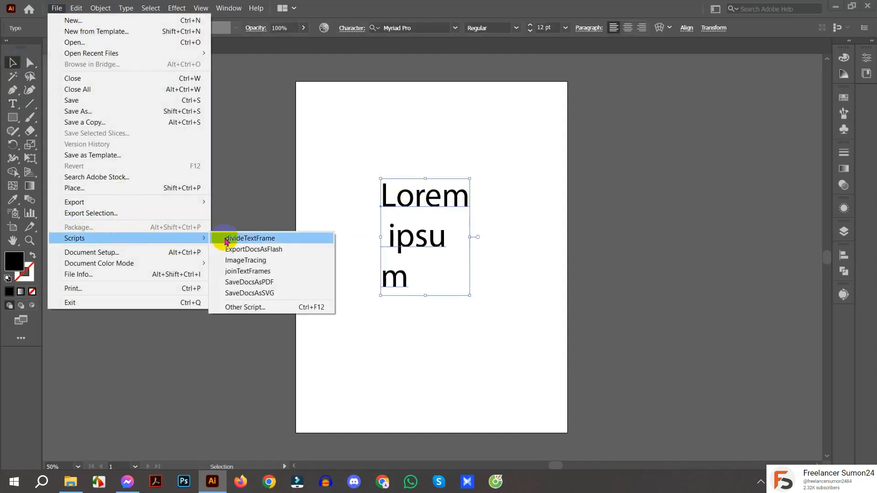
{"action": "left_click", "coordinate": [250, 239]}
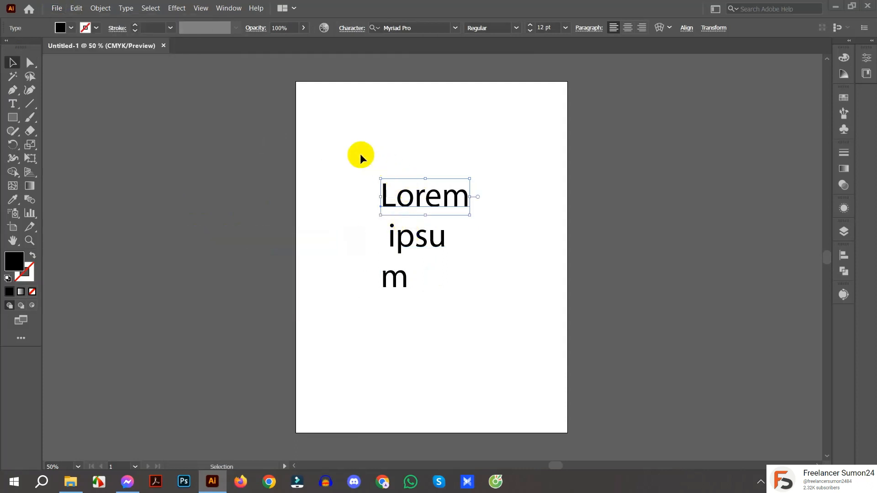
{"action": "left_click_drag", "start_coordinate": [360, 155], "coordinate": [475, 299]}
{"action": "left_click", "coordinate": [524, 302]}
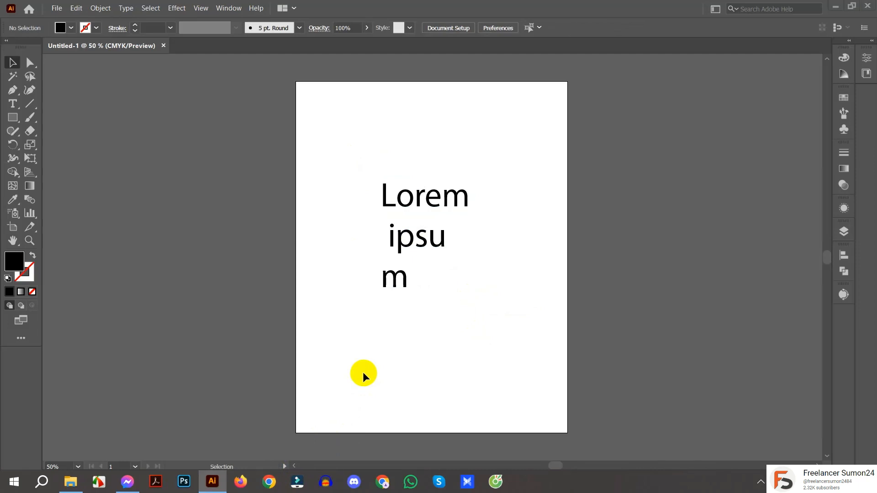
Switch to Chrome and open the playlists of the YouTube channel.
{"action": "left_click", "coordinate": [272, 481]}
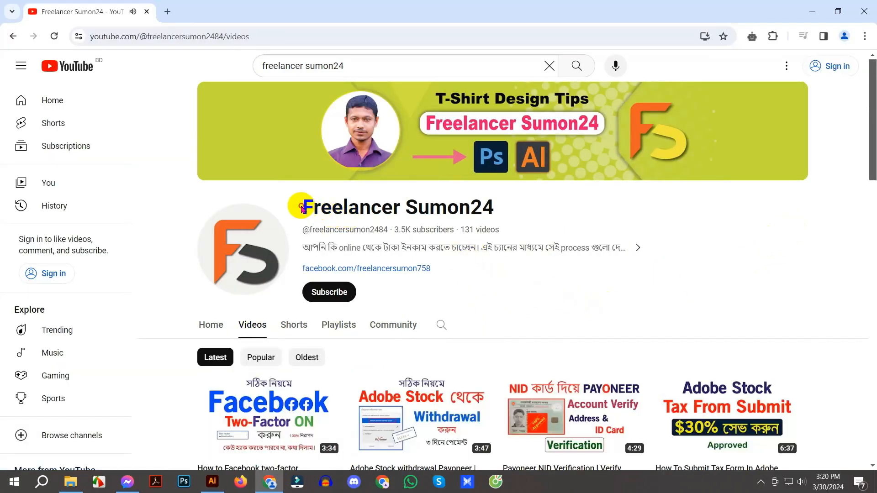
{"action": "left_click_drag", "start_coordinate": [299, 205], "coordinate": [601, 205]}
{"action": "left_click", "coordinate": [601, 206]}
{"action": "left_click", "coordinate": [339, 327]}
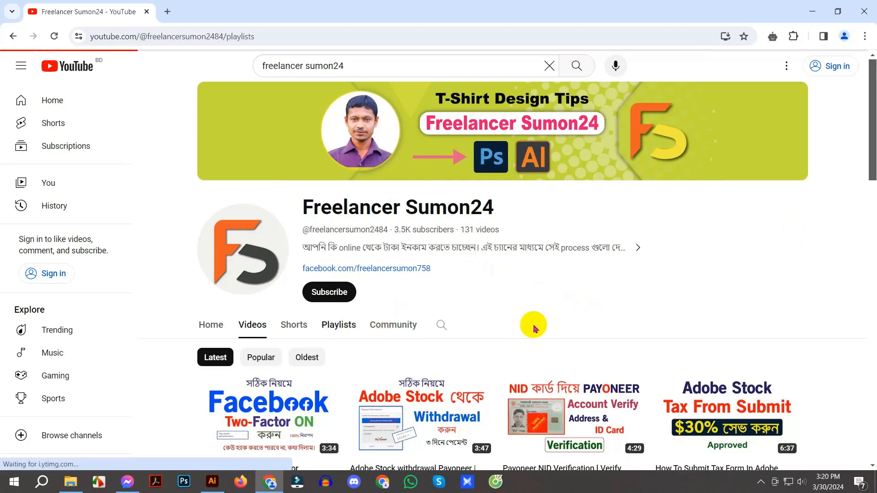